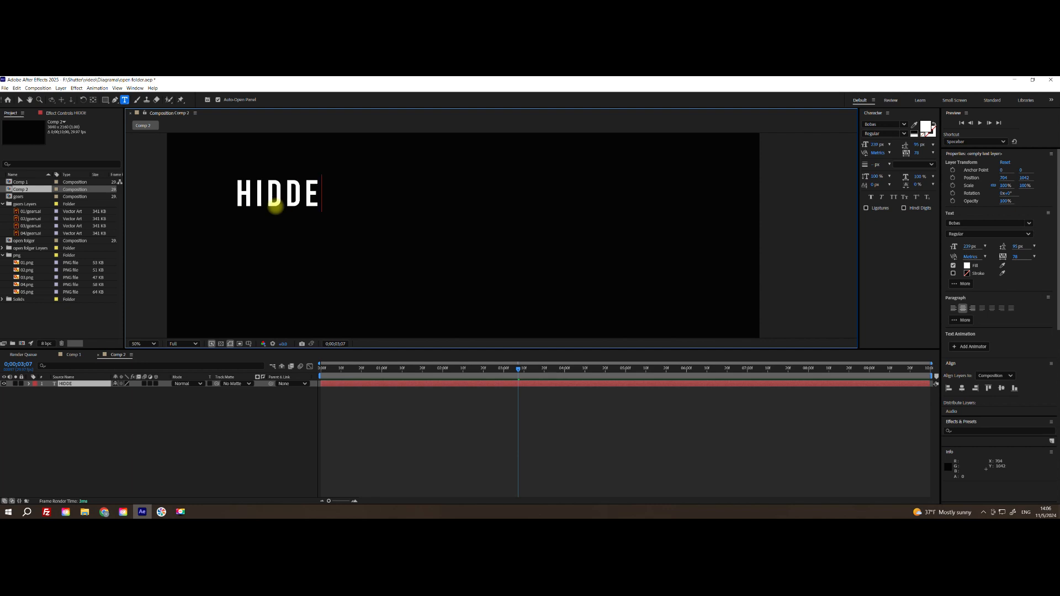
- Complete the title by adding the word TEXT and move it toward the middle of the composition
text(TEXT)
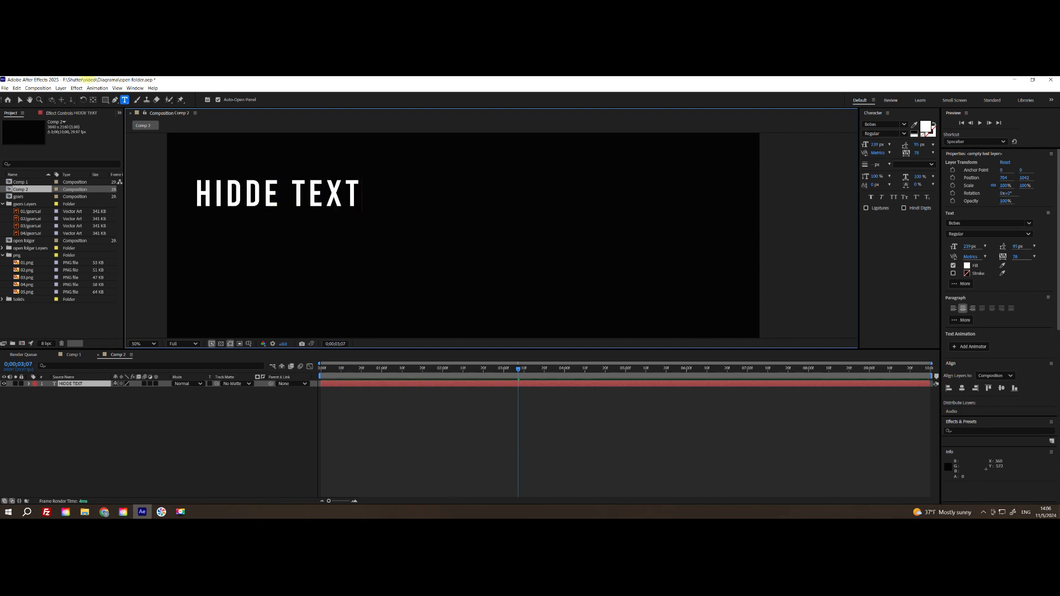
click(19, 99)
drag(276, 206, 442, 240)
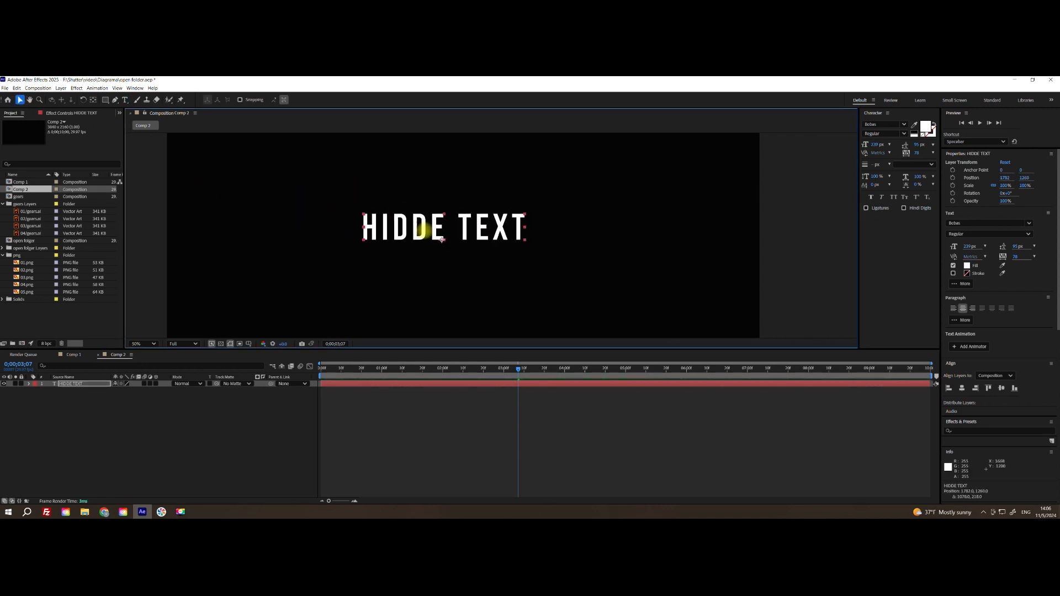
- Correct the title to read HIDDEN TEXT and reposition it at about 1752, 1250
double_click(443, 233)
click(447, 226)
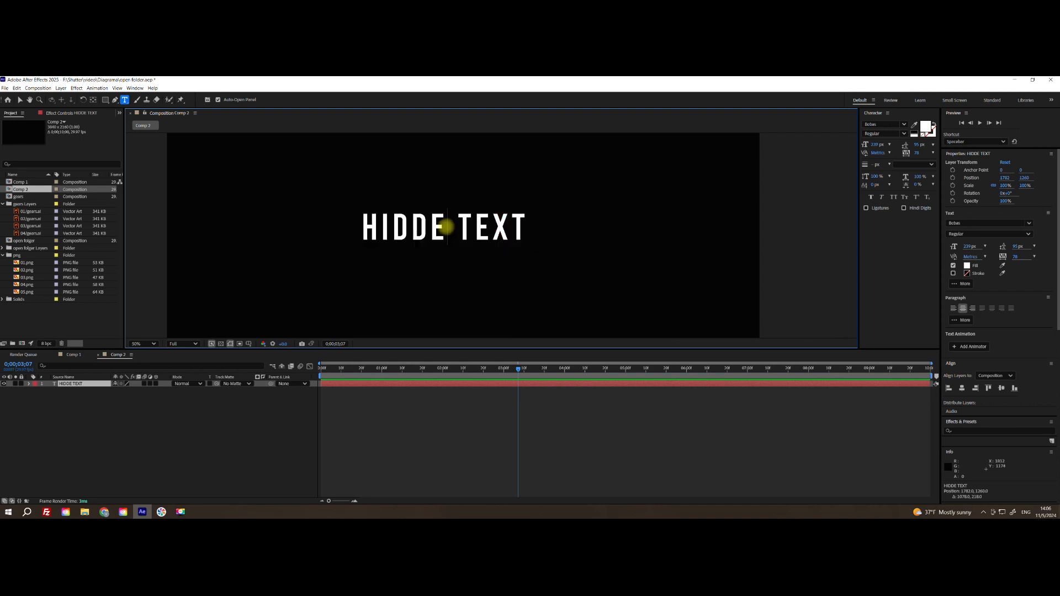
text(N)
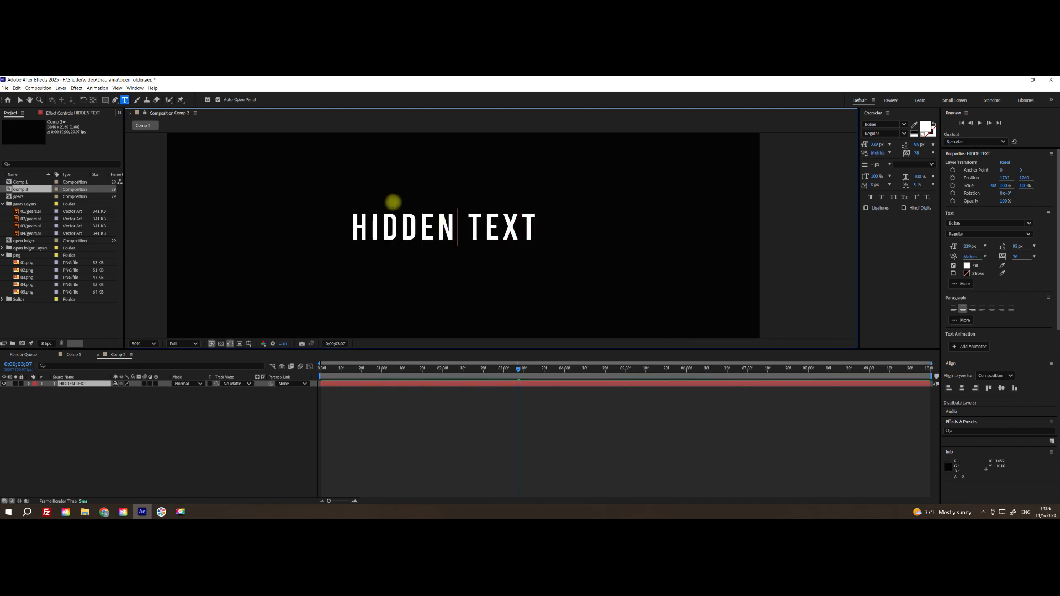
click(19, 100)
drag(417, 226, 409, 227)
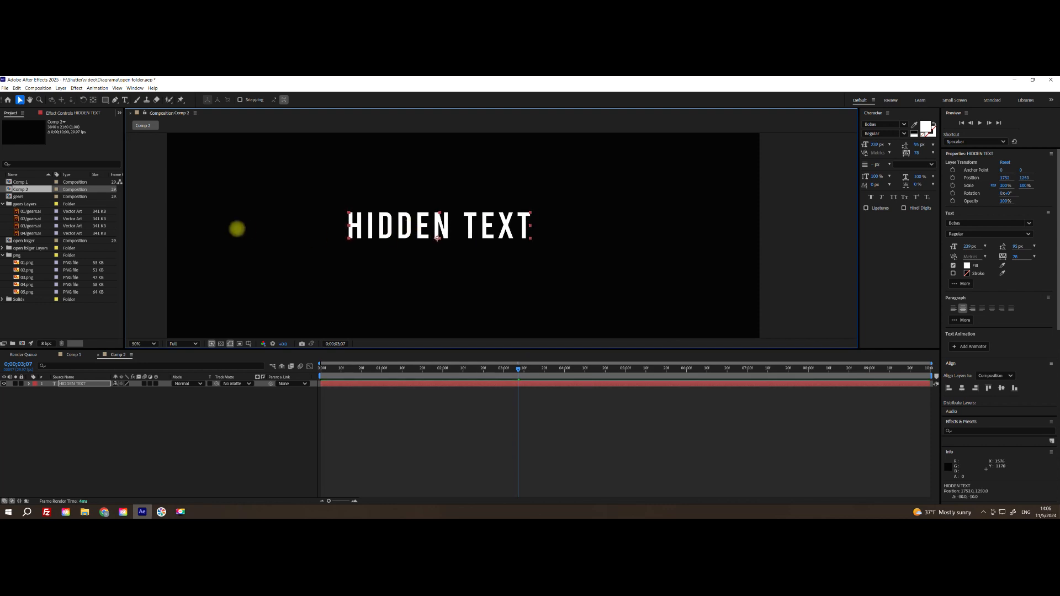
- Deselect the text layer and set the Rectangle tool's fill color to salmon pink
click(105, 100)
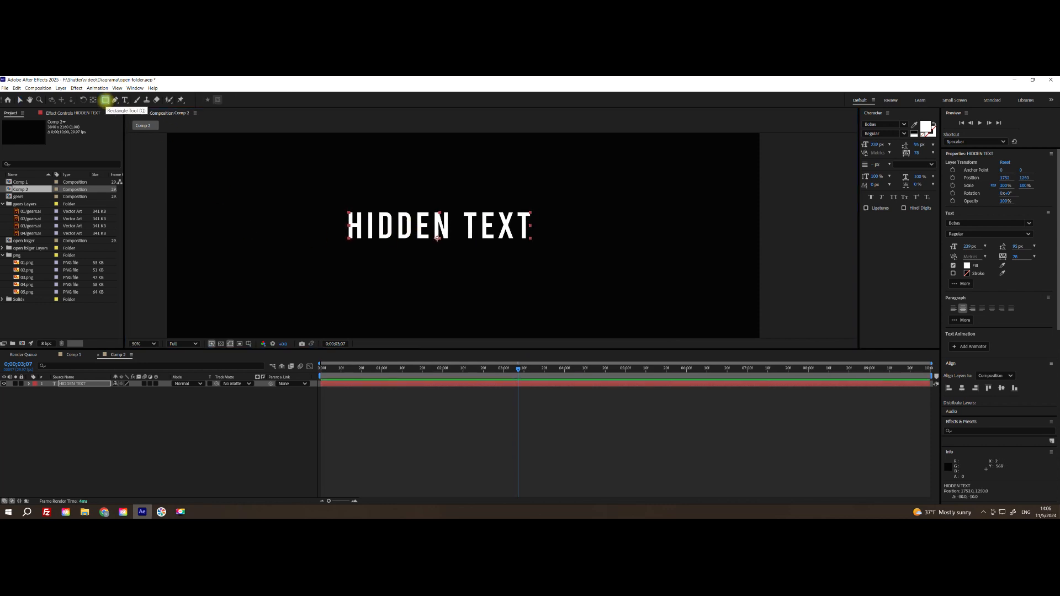
click(20, 99)
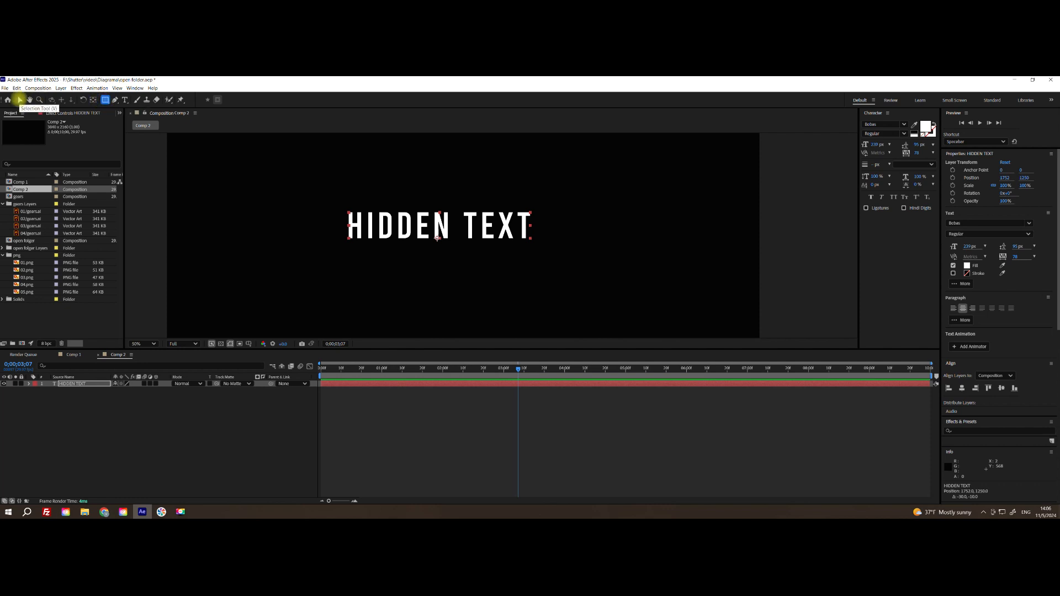
click(94, 428)
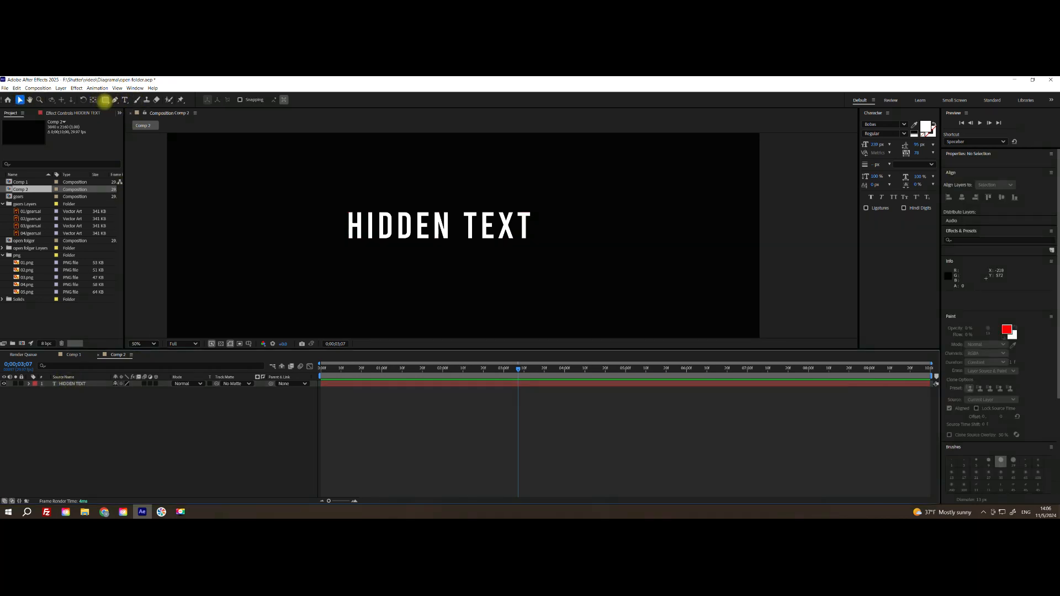
click(105, 100)
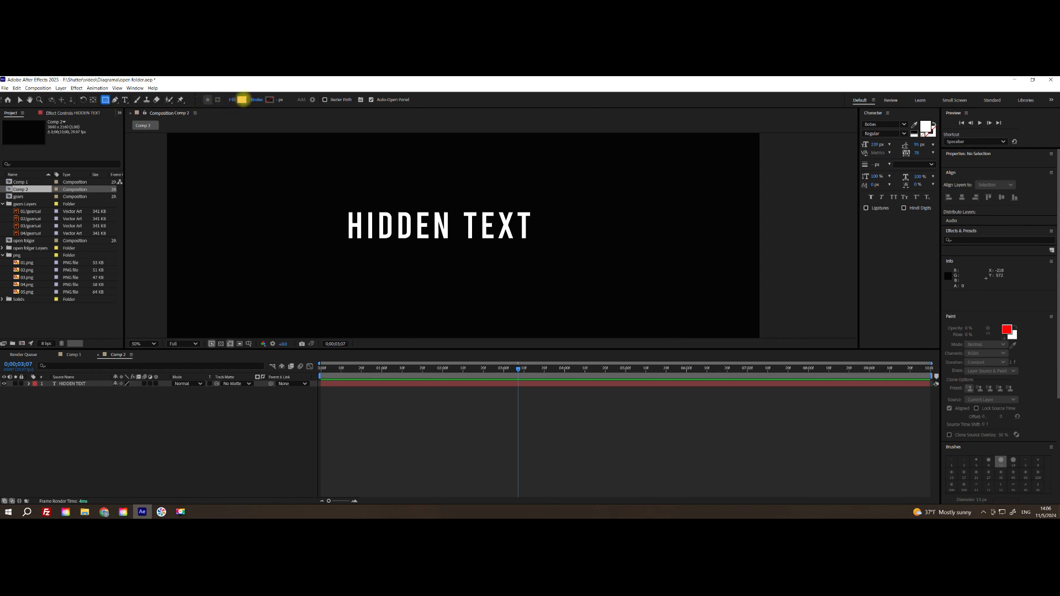
click(242, 99)
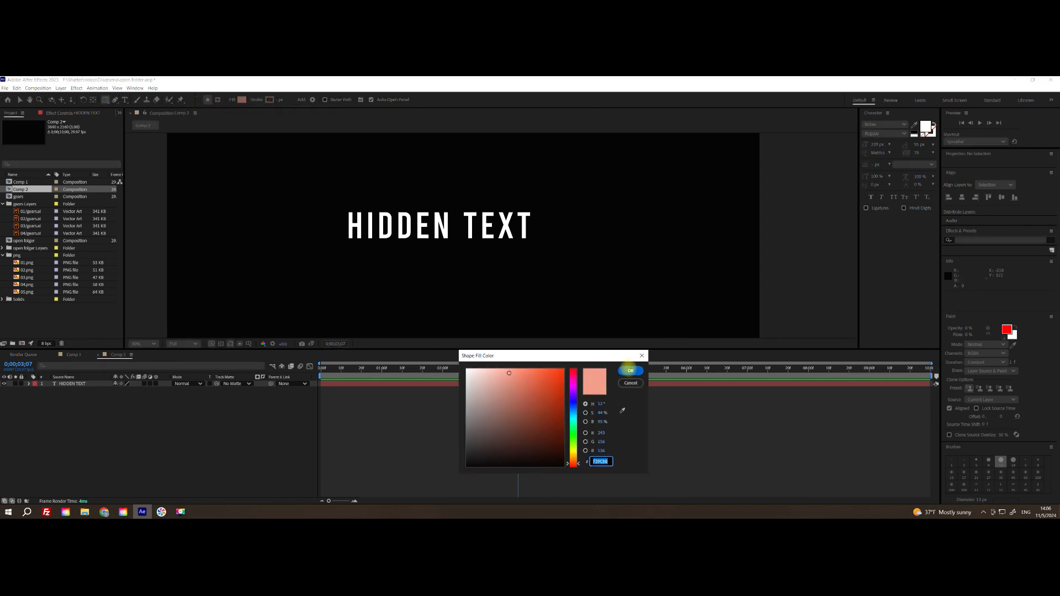
click(630, 371)
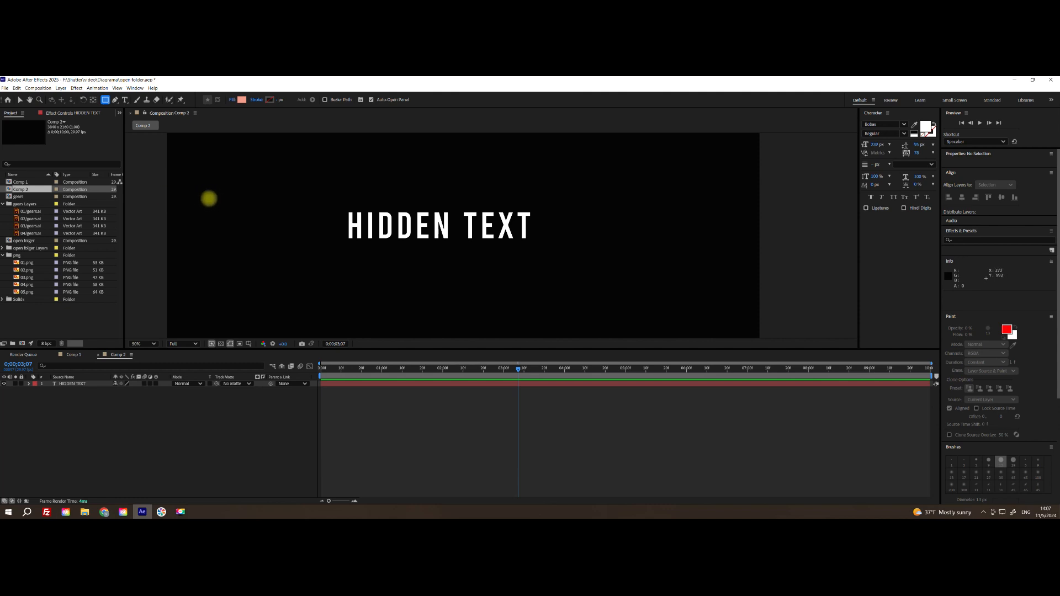
- Draw a wide rectangle of about 3200 by 400 px that completely covers the HIDDEN TEXT title
mouse_move(214, 197)
mouse_down()
mouse_move(459, 255)
mouse_move(594, 271)
mouse_move(727, 265)
mouse_move(706, 259)
mouse_up()
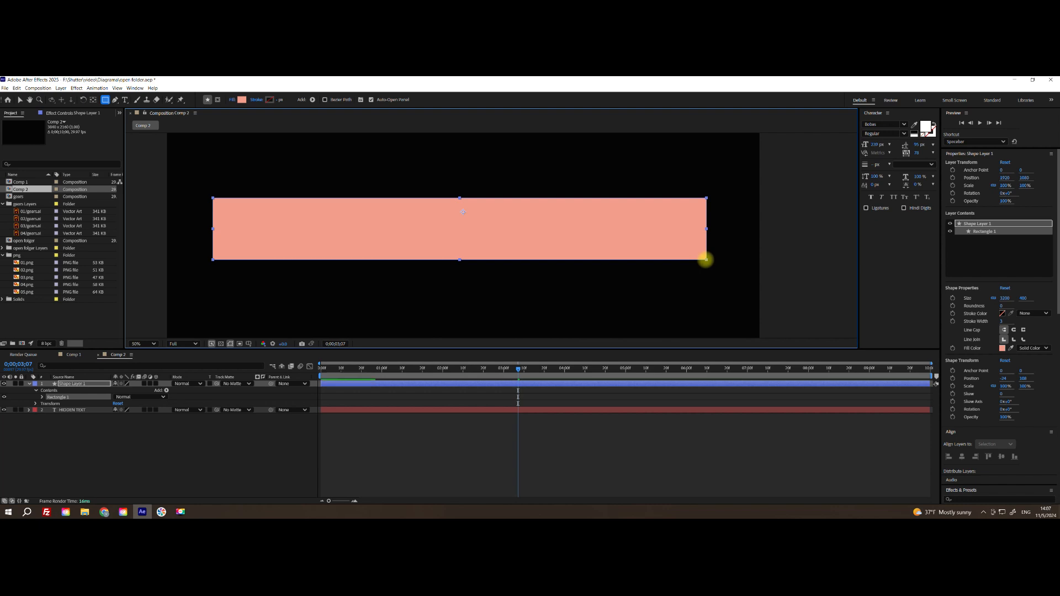
click(19, 99)
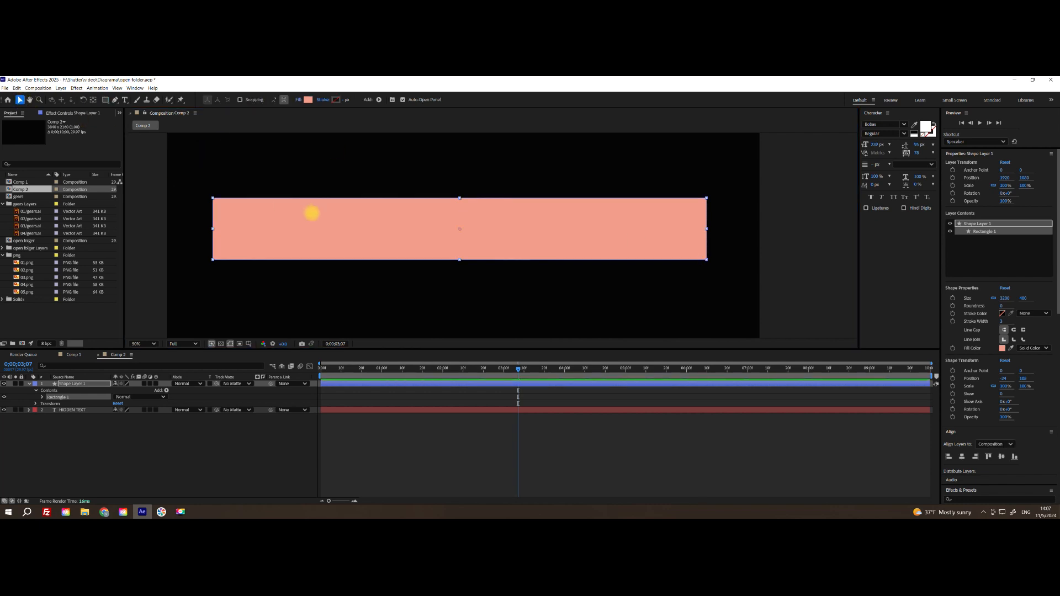
click(311, 213)
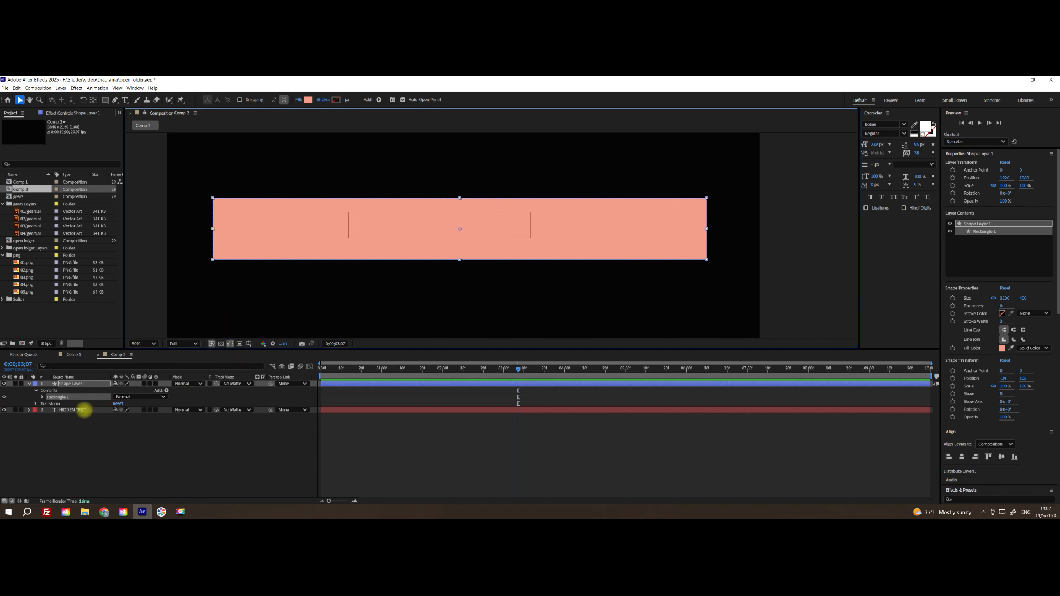
- Set Shape Layer 1 as the alpha track matte of the HIDDEN TEXT layer
click(83, 409)
click(82, 384)
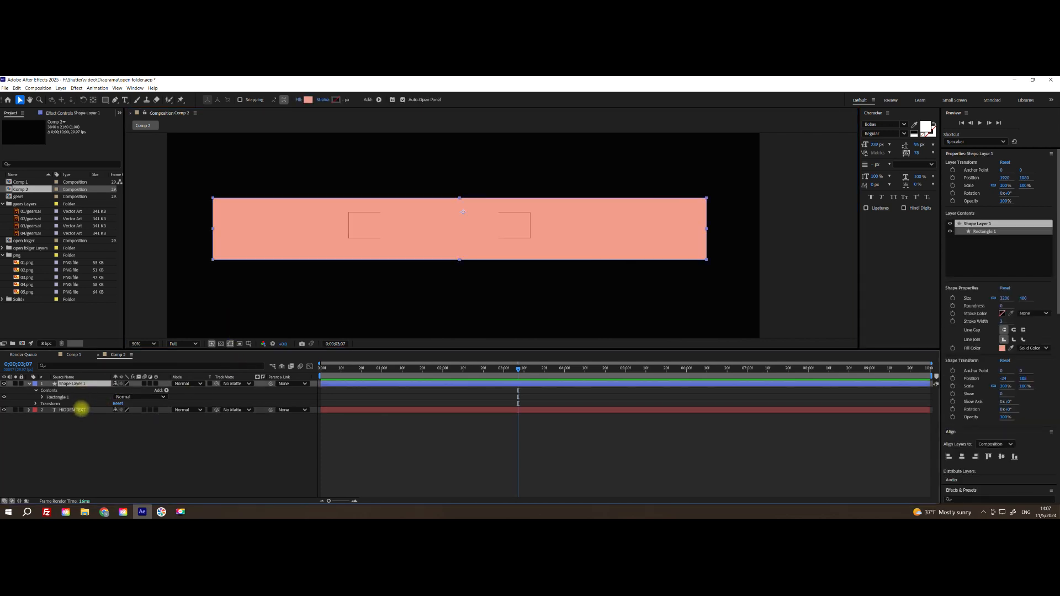
click(79, 410)
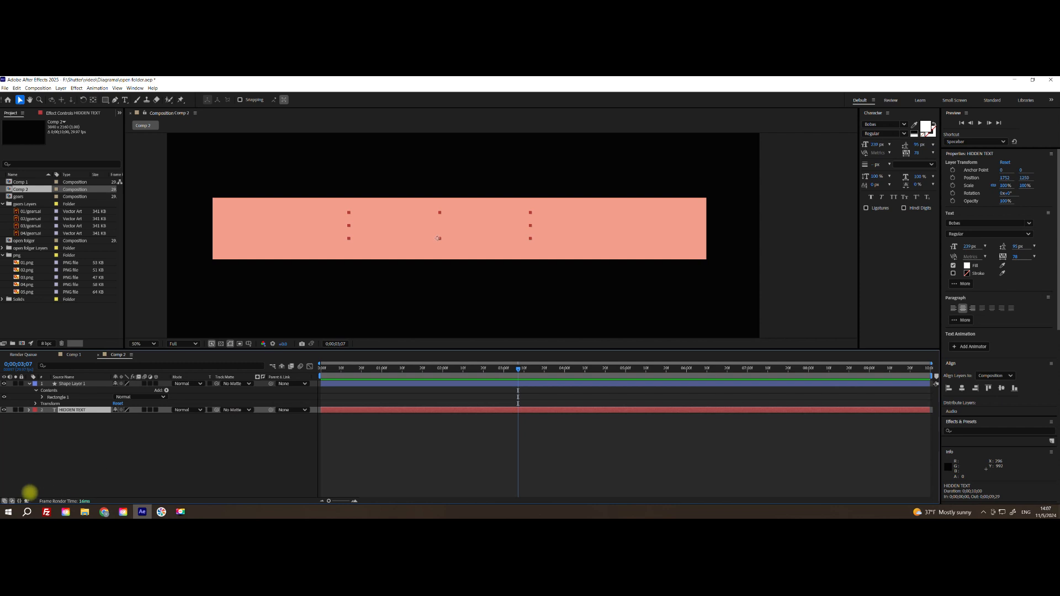
click(11, 501)
click(11, 501)
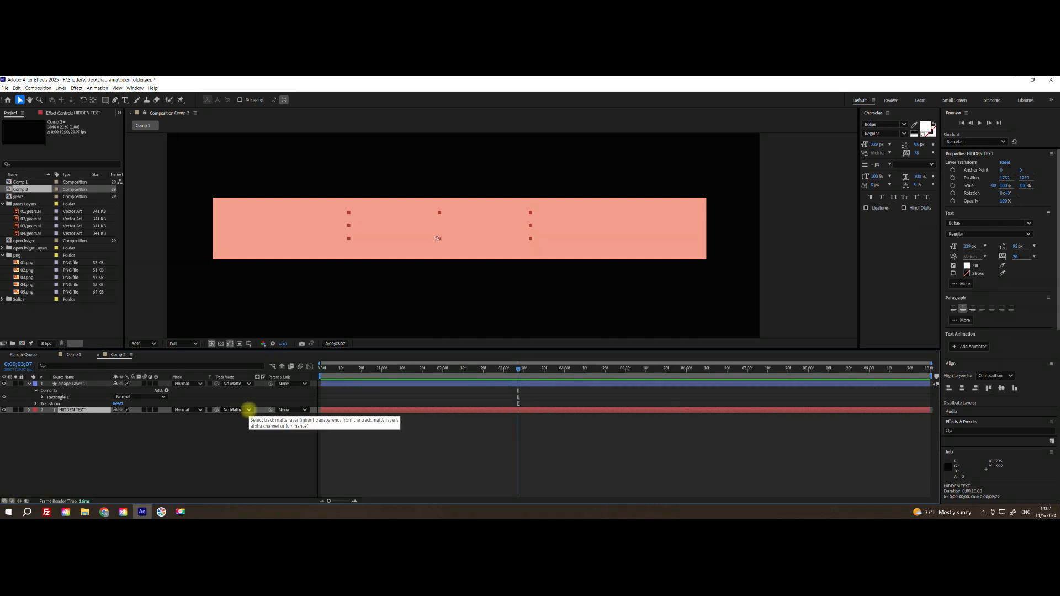
click(248, 409)
click(249, 427)
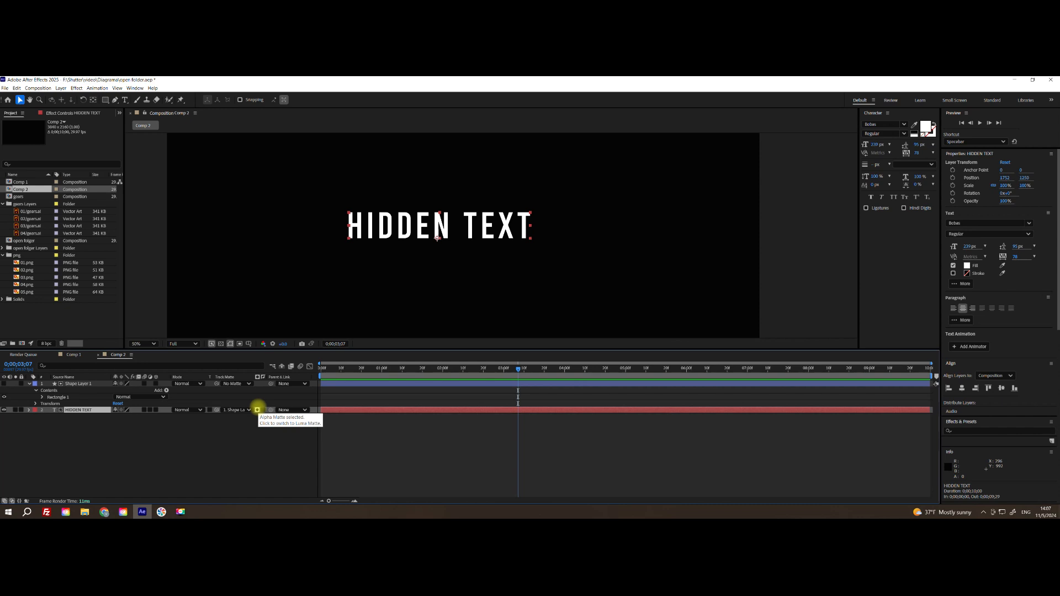
click(257, 409)
- Move the HIDDEN TEXT layer to about 1060, 1244 and set a Position keyframe at 0;00;00;00
click(82, 383)
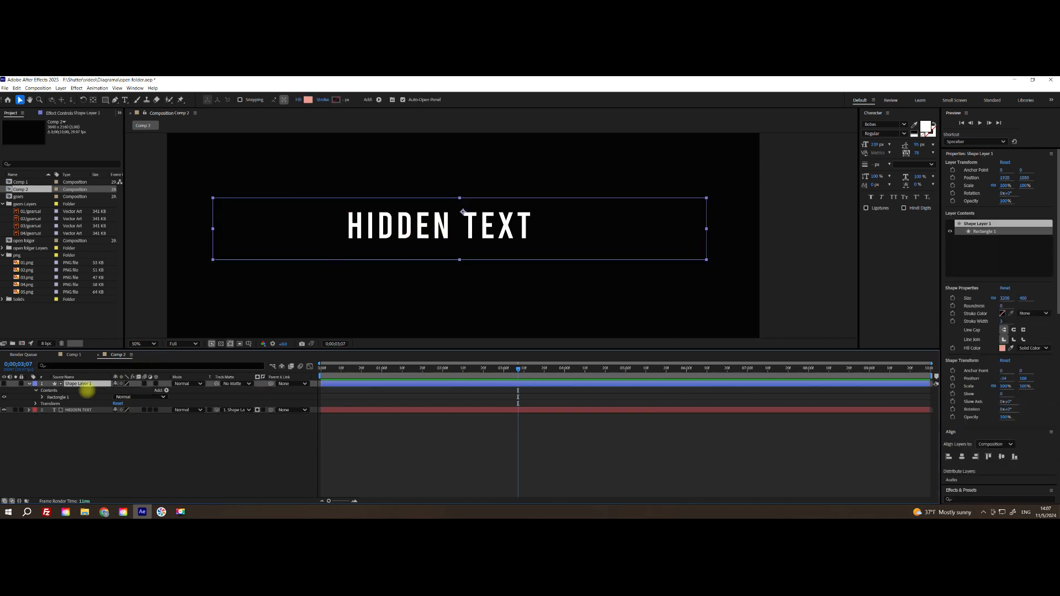
click(76, 409)
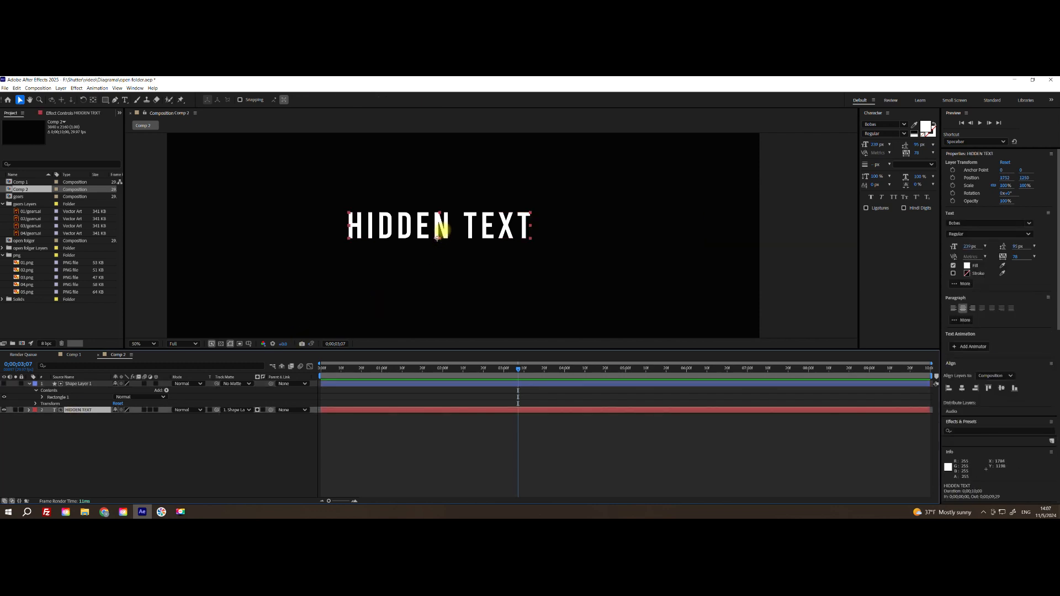
drag(436, 230, 337, 229)
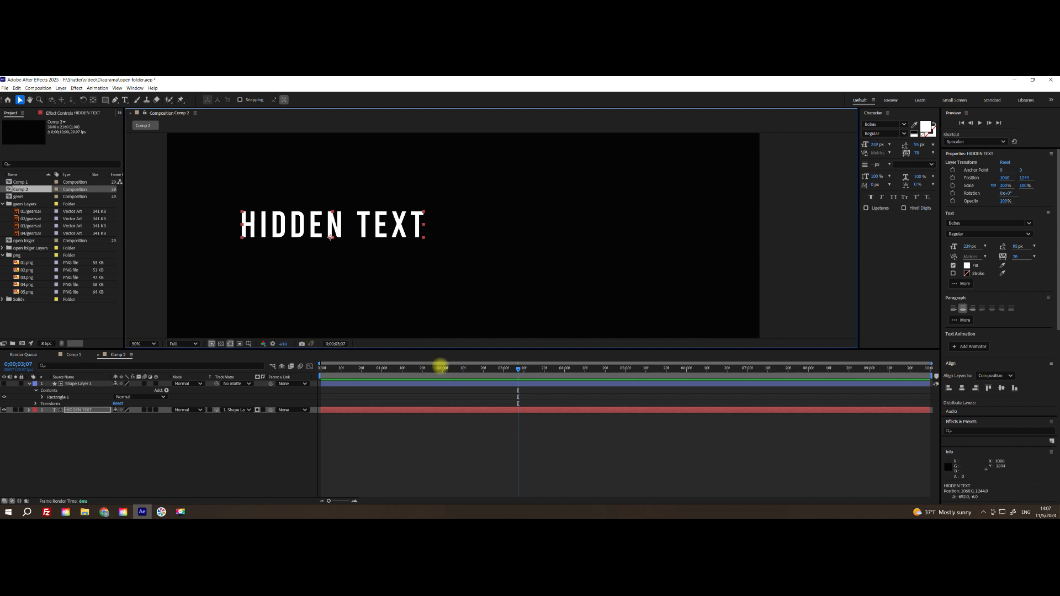
key(Home)
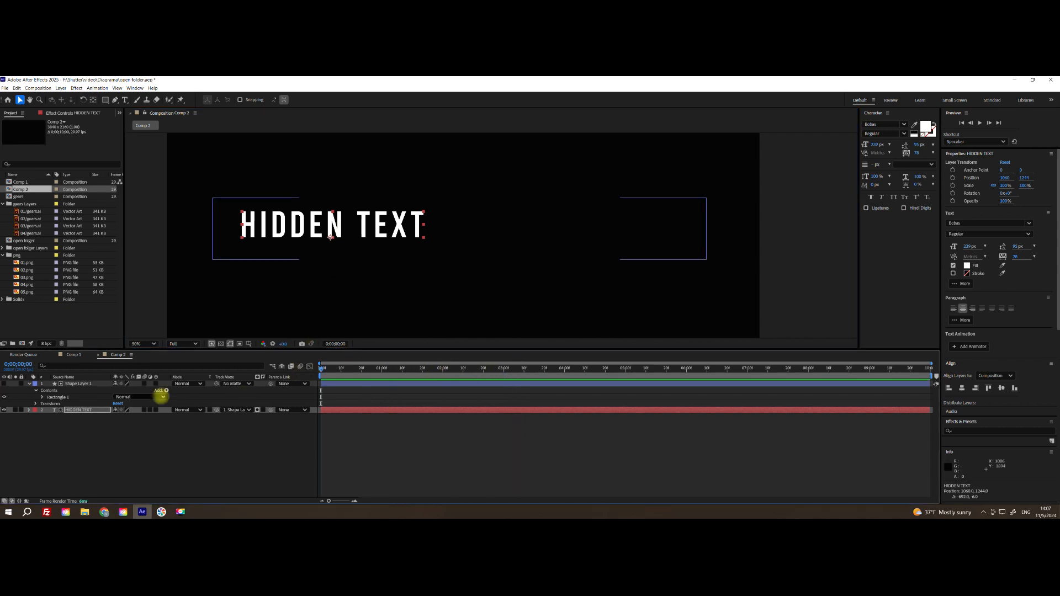
key(p)
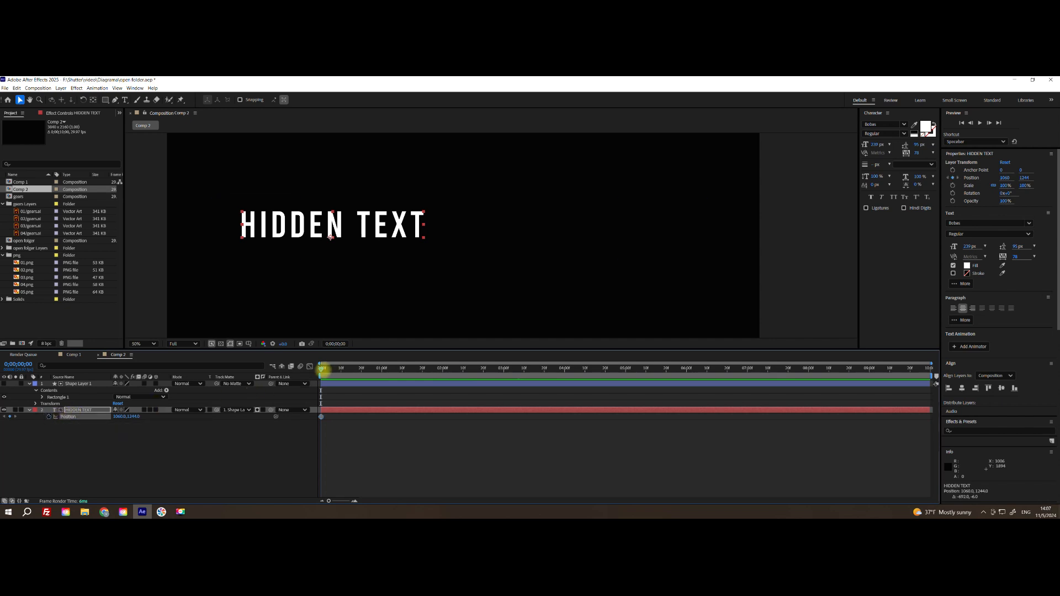
- At 0;00;01;04, move the text beyond the matte's right edge to about 4112, 1244 to create a second Position keyframe, and preview the motion
drag(323, 369, 390, 369)
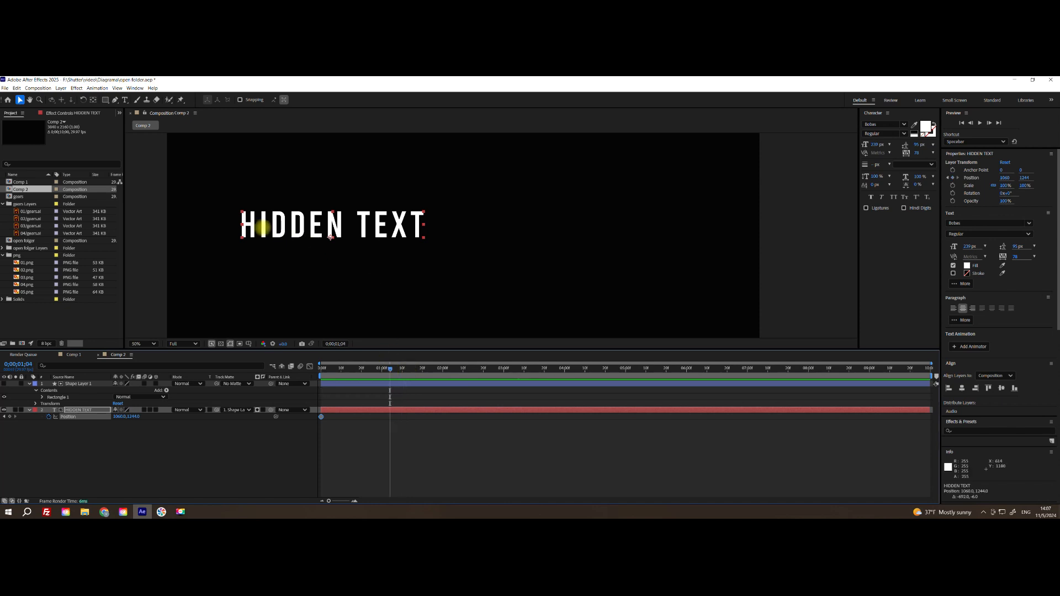
drag(263, 226, 734, 241)
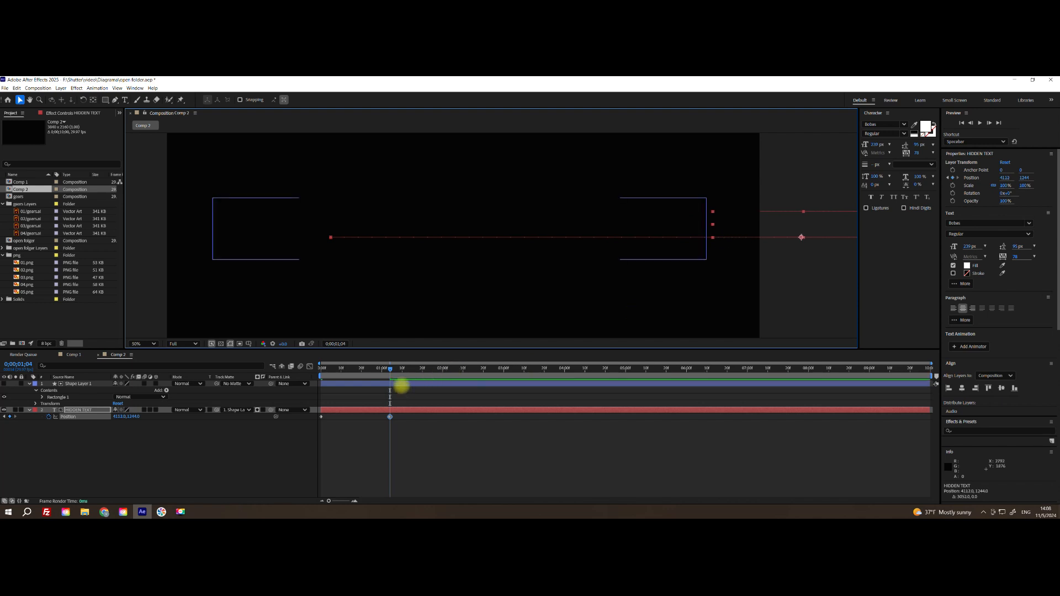
drag(390, 367, 320, 367)
key(space)
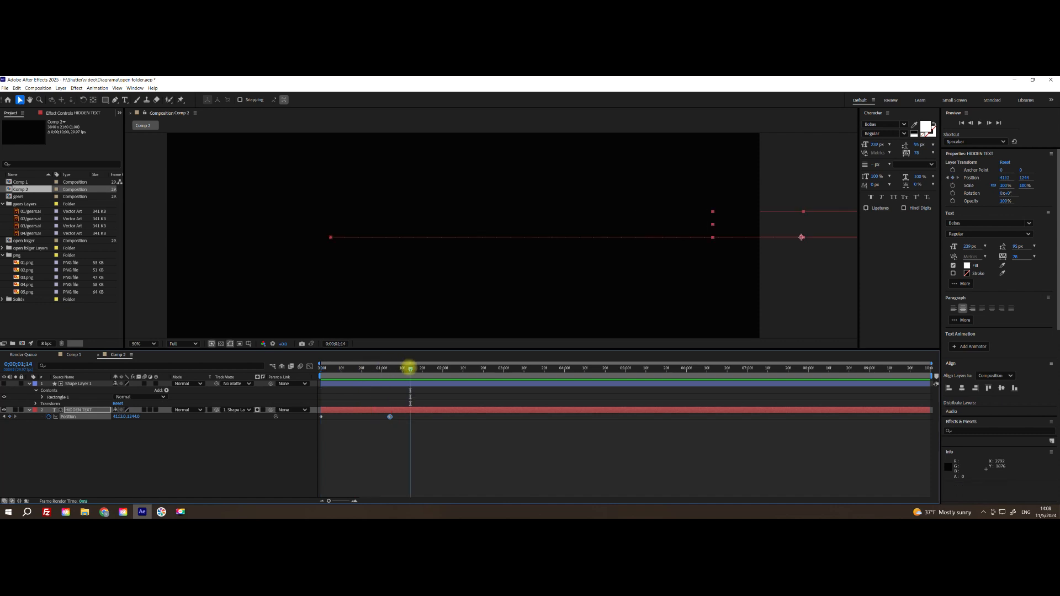
drag(374, 368, 322, 368)
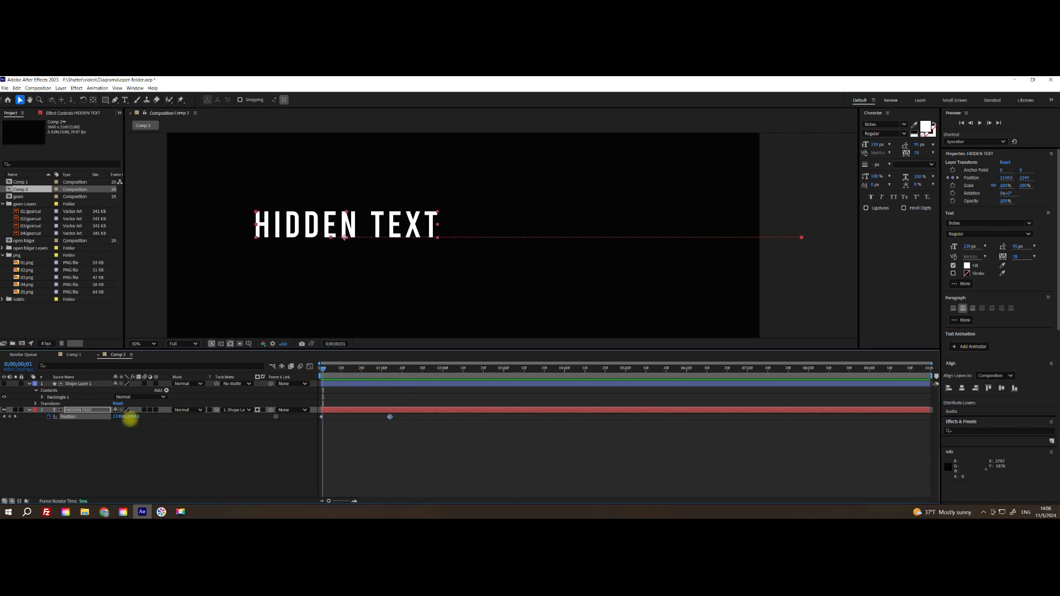
- Duplicate the HIDDEN TEXT layer
click(83, 417)
click(81, 410)
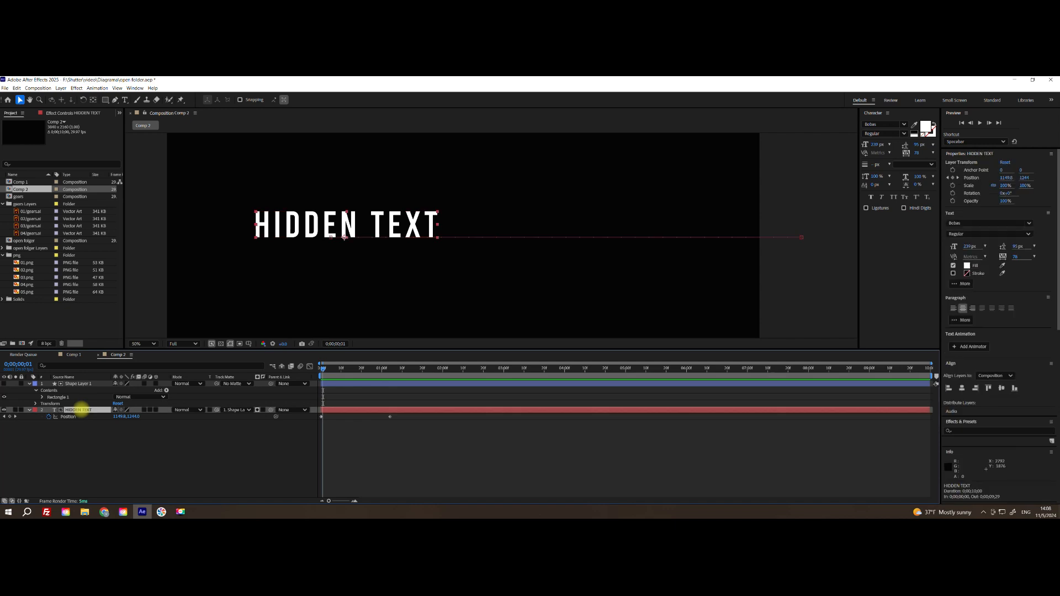
key(ctrl+d)
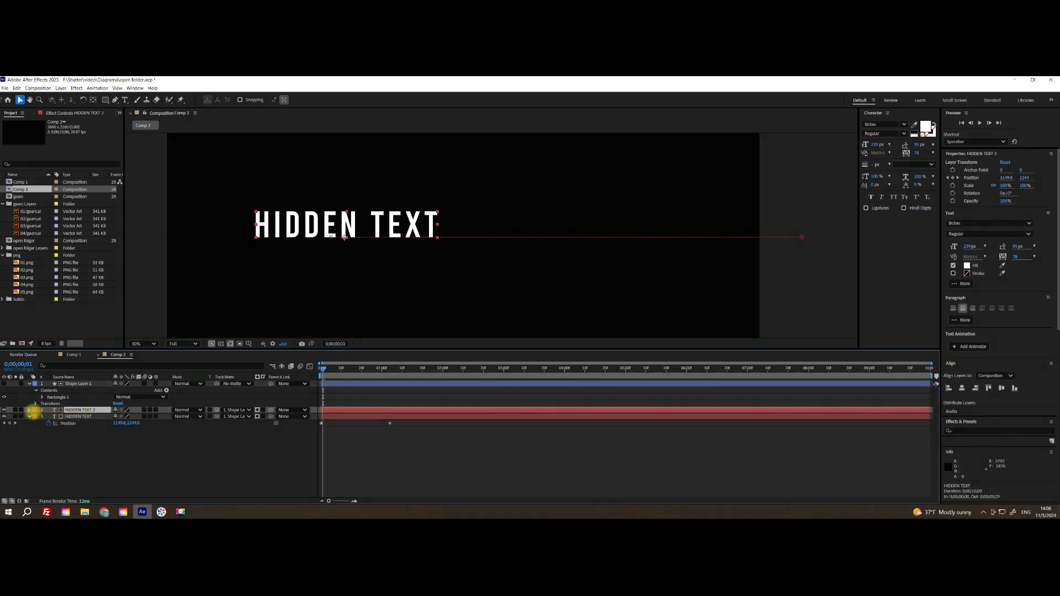
click(29, 410)
drag(396, 417, 320, 436)
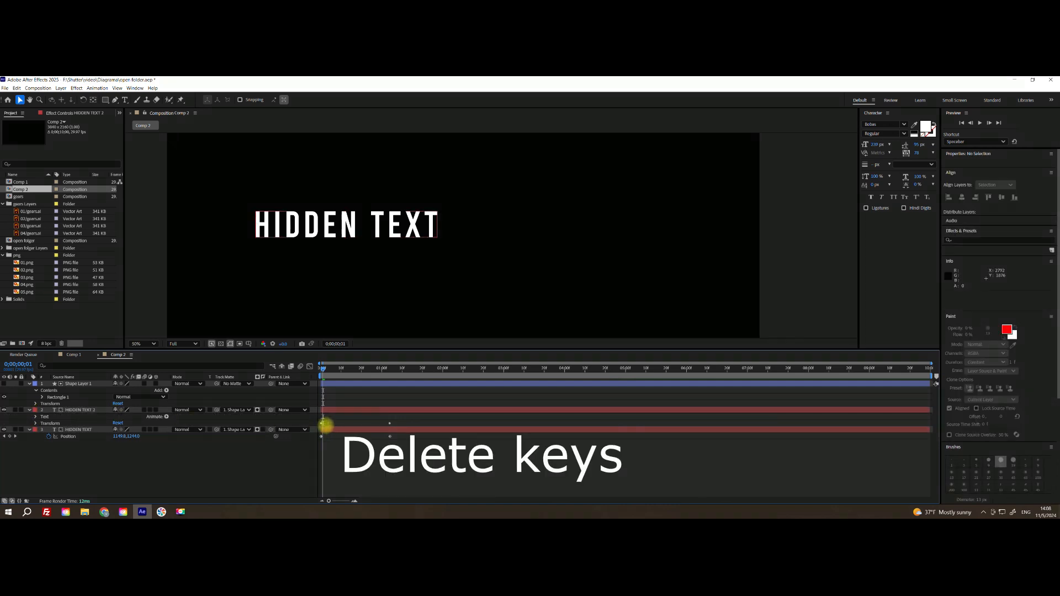
click(83, 410)
drag(399, 423, 319, 428)
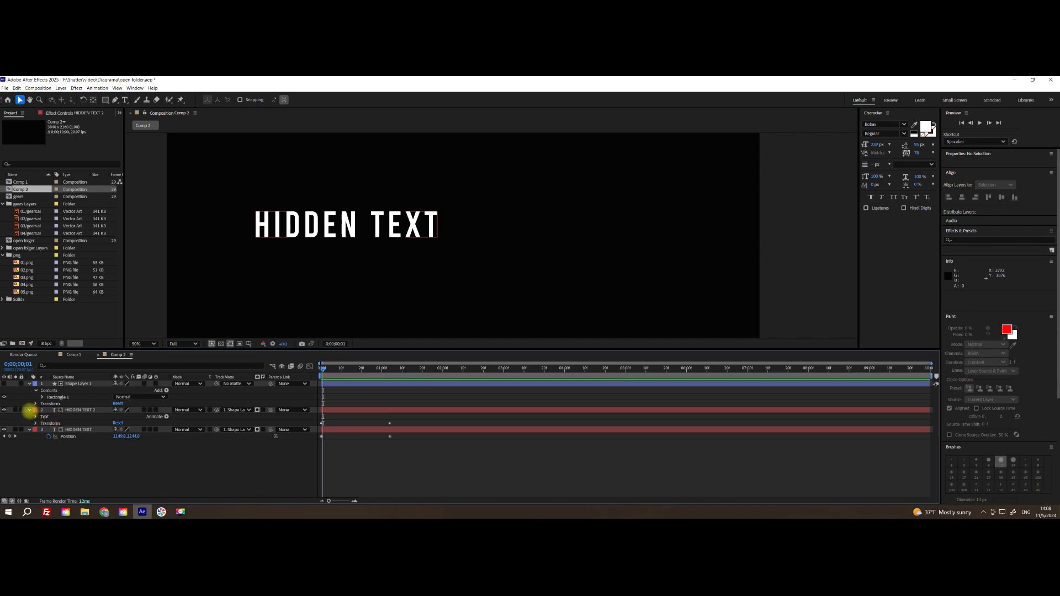
click(30, 409)
- Delete the Position keyframes of the HIDDEN TEXT 2 layer and return to the first frame
click(65, 410)
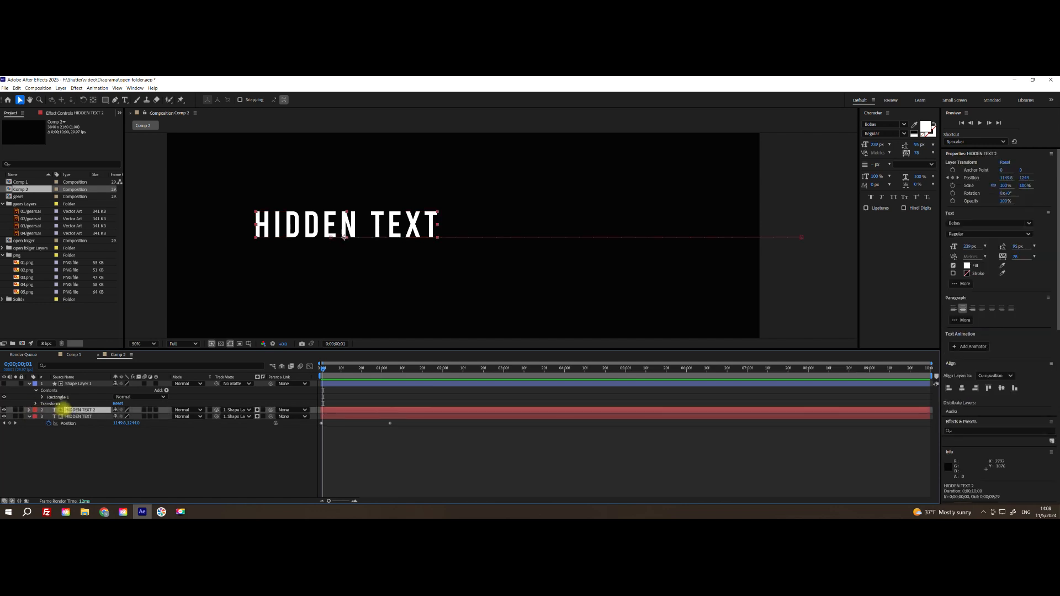
key(p)
click(391, 417)
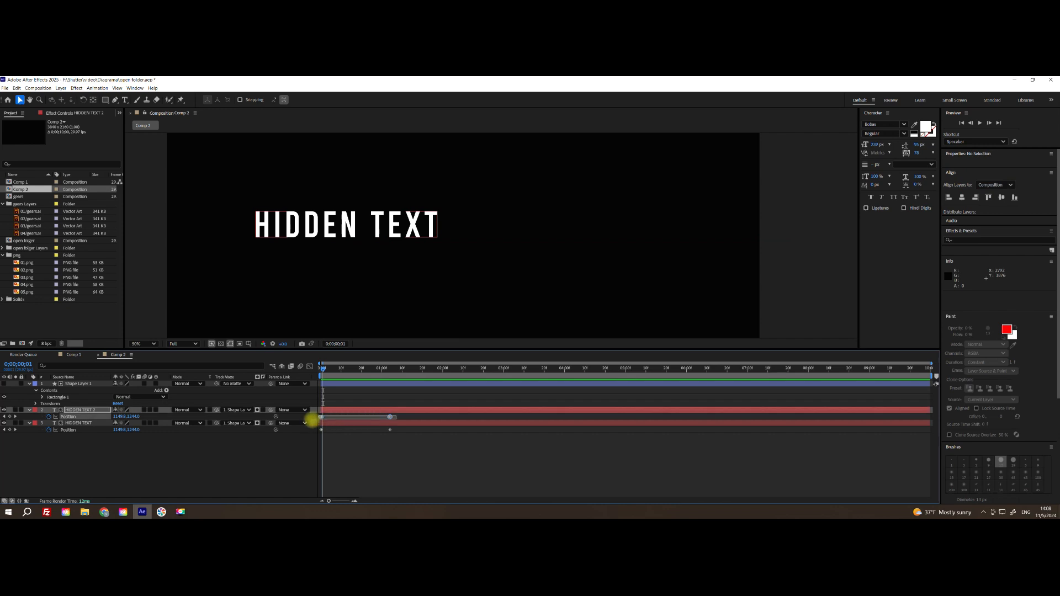
key(Delete)
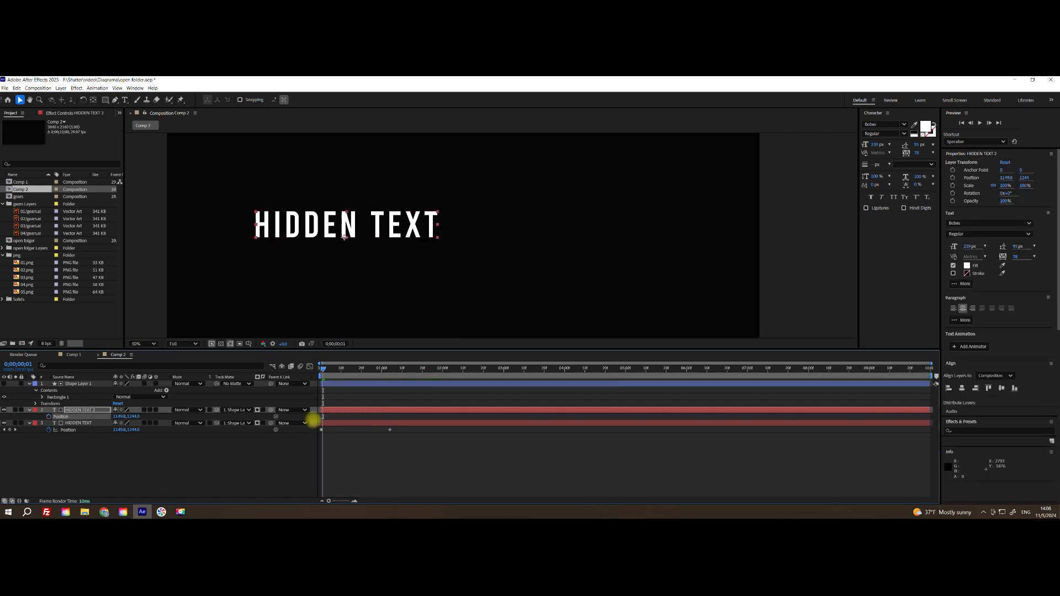
click(322, 367)
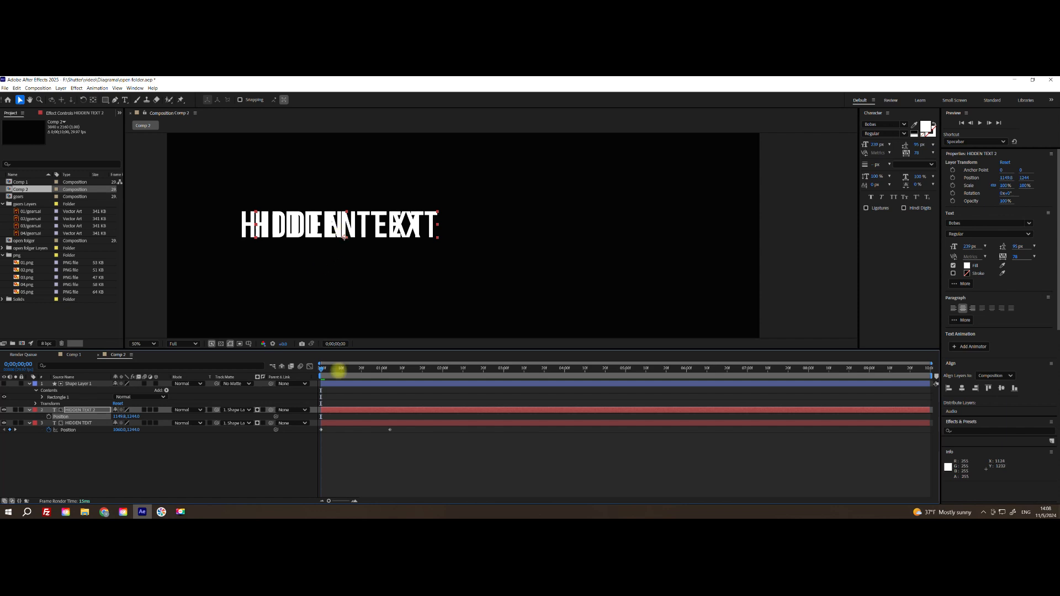
- At 0;00;00;20, move the HIDDEN TEXT 2 layer down to about 1150, 1528 and stretch Shape Layer 1 vertically to about 171% to cover it
drag(323, 369, 362, 369)
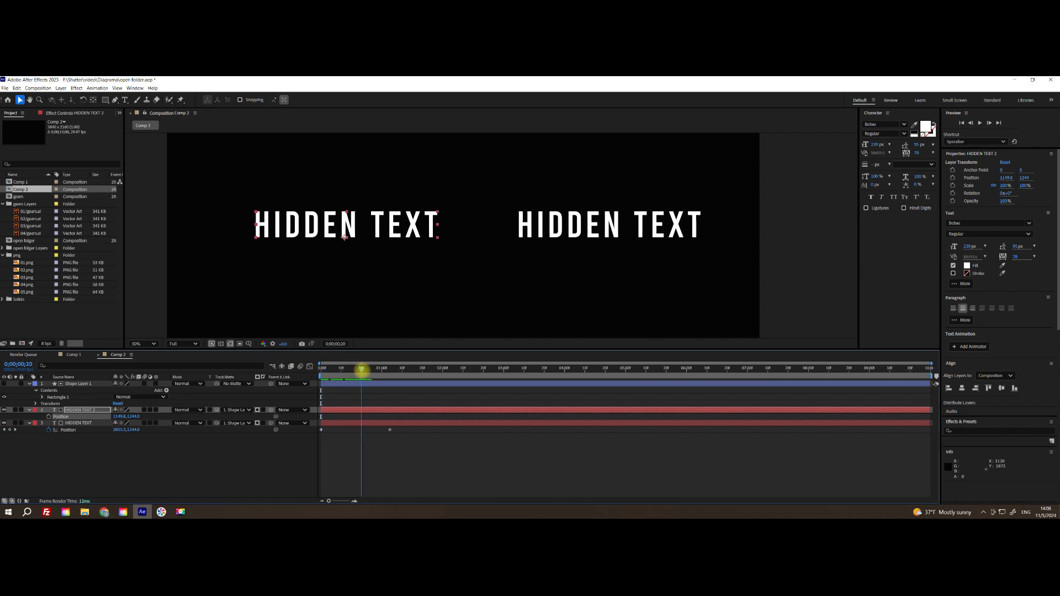
click(89, 410)
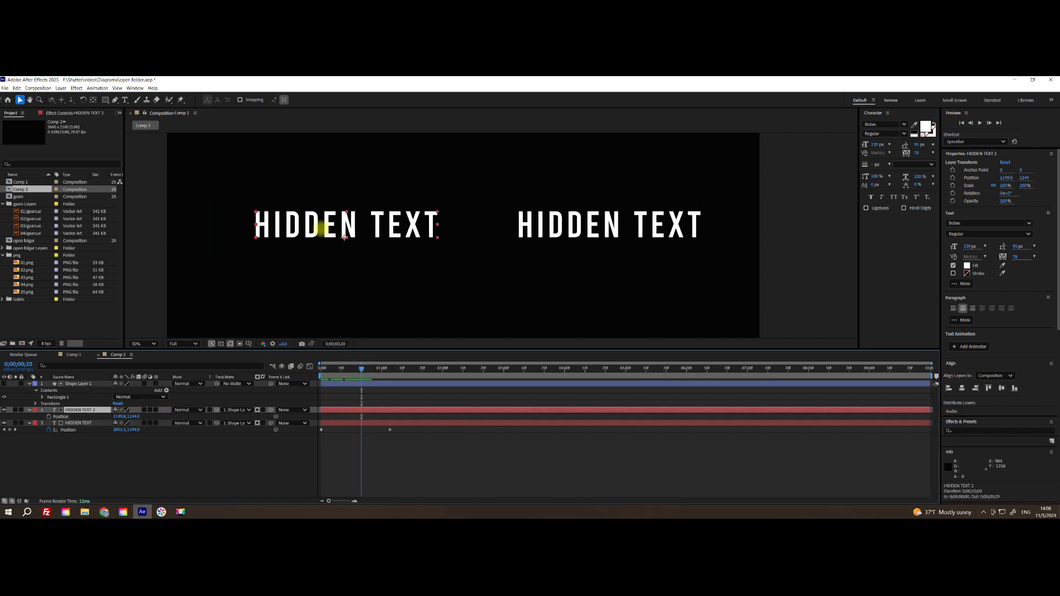
drag(313, 226, 326, 274)
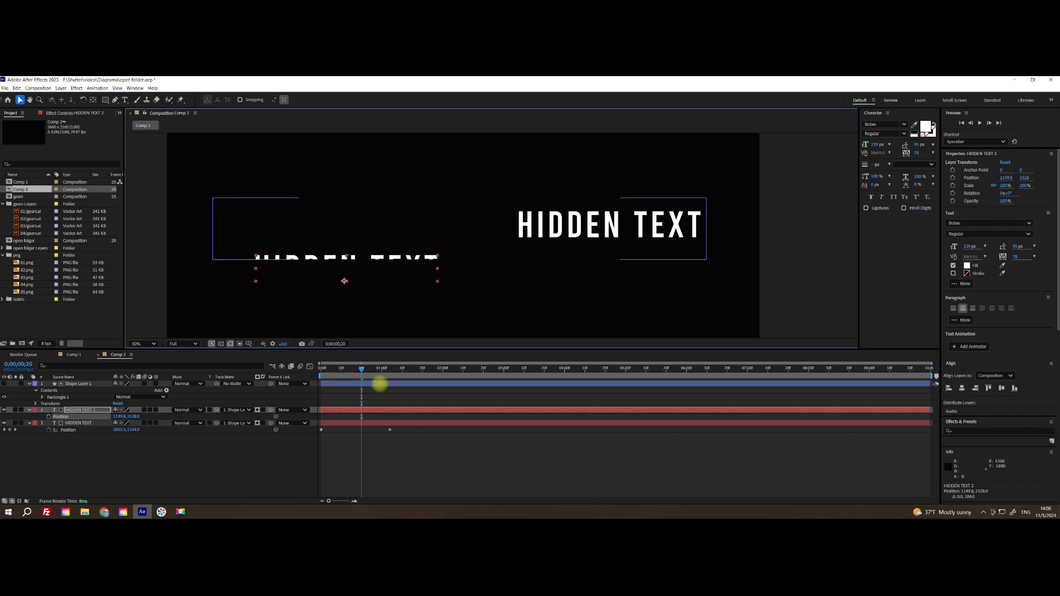
click(84, 383)
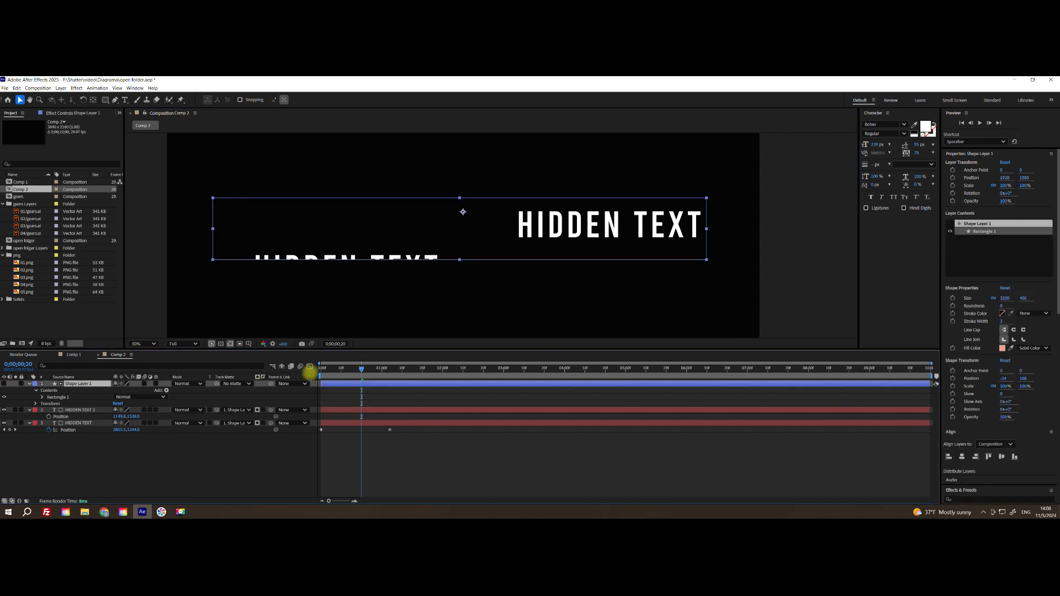
drag(460, 259, 466, 293)
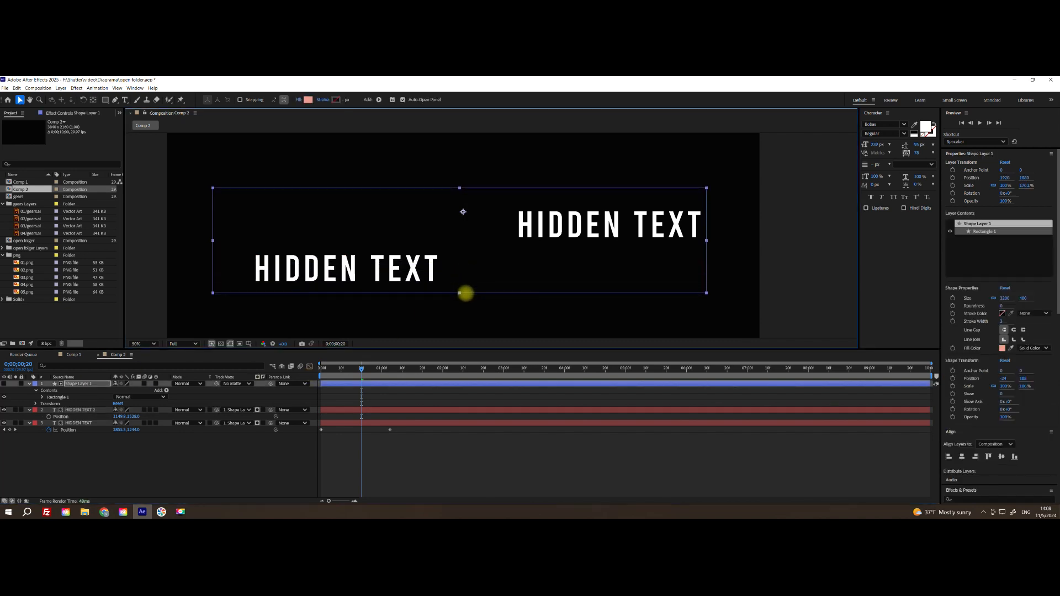
- Move HIDDEN TEXT 2 beyond the matte's right edge to about 4118, 1528 and set a Position keyframe at 0;00;00;00
click(85, 410)
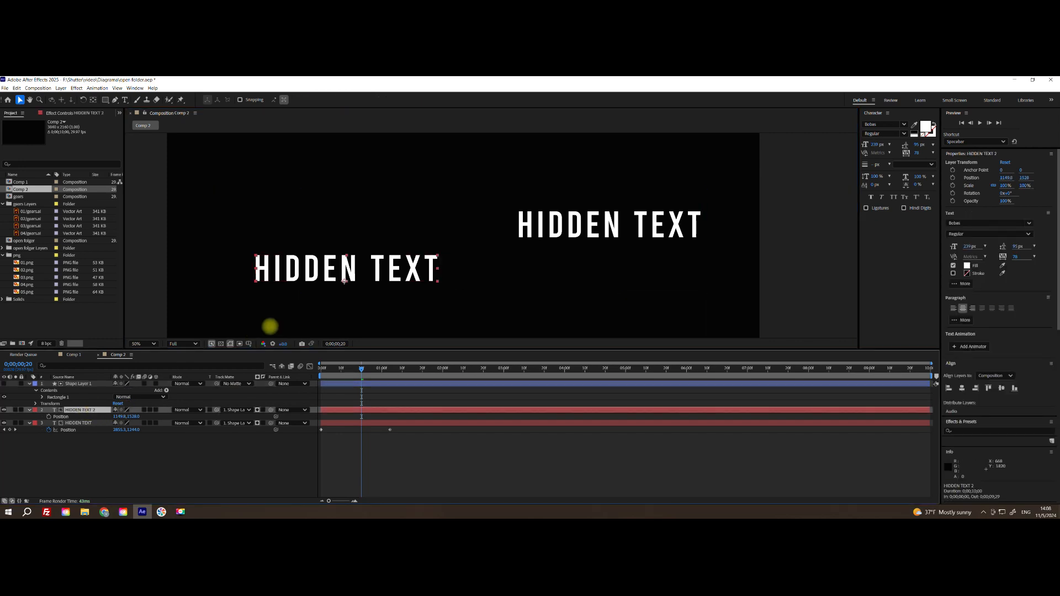
drag(278, 272, 740, 281)
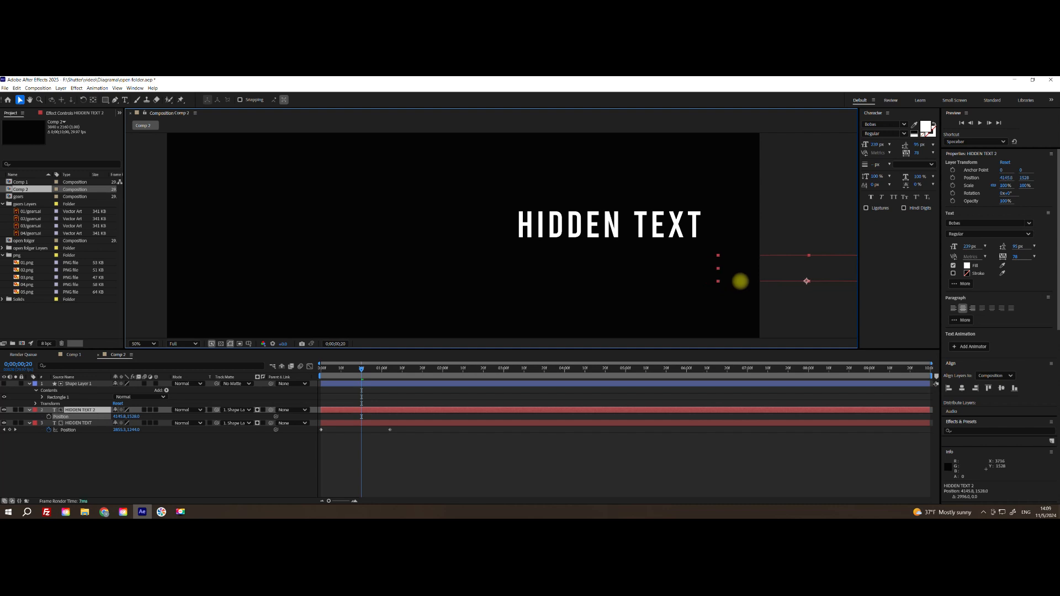
drag(381, 368, 321, 370)
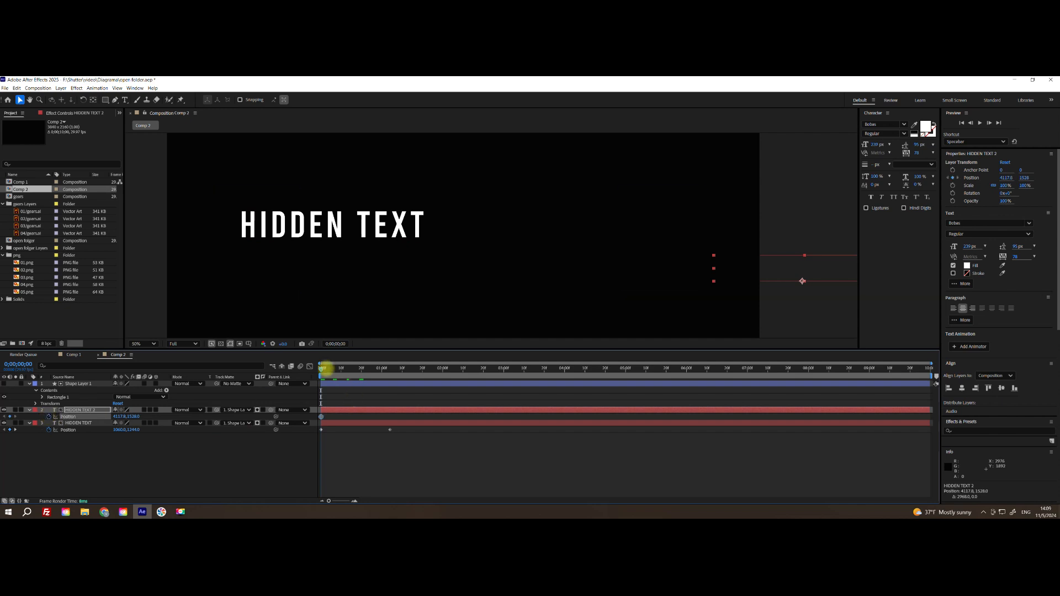
- At 0;00;01;04, move HIDDEN TEXT 2 to the matte's left side at about 924, 1528 to create a second Position keyframe, and preview the motion
drag(329, 368, 388, 372)
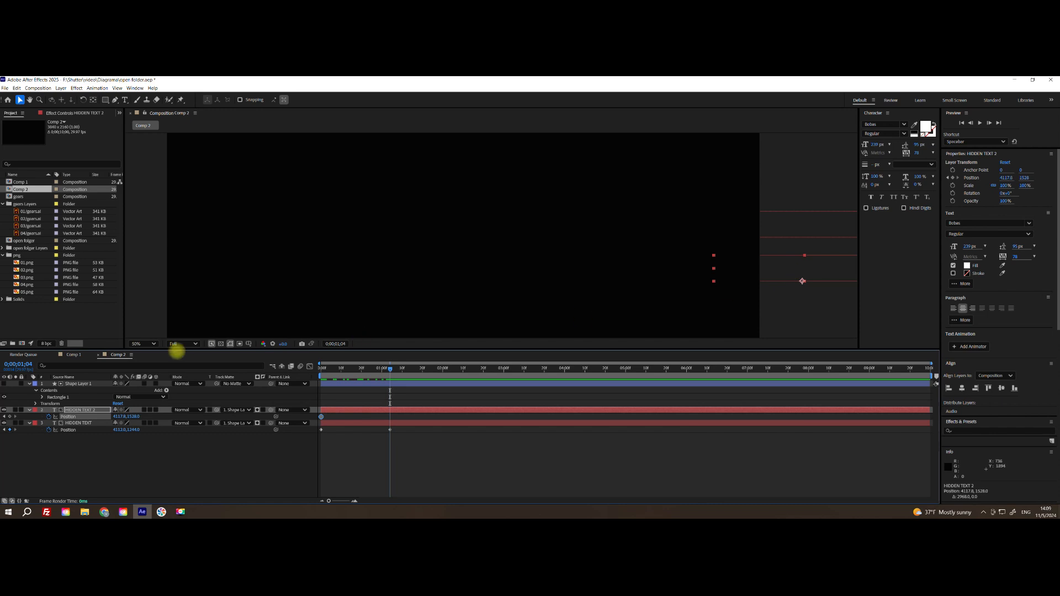
drag(803, 274, 311, 272)
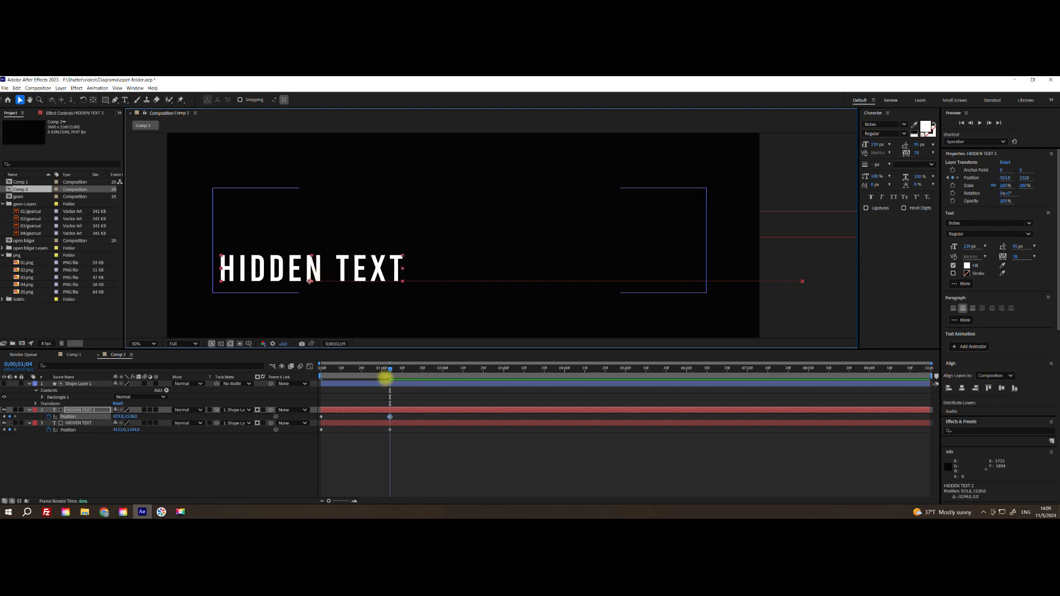
drag(390, 369, 292, 369)
key(space)
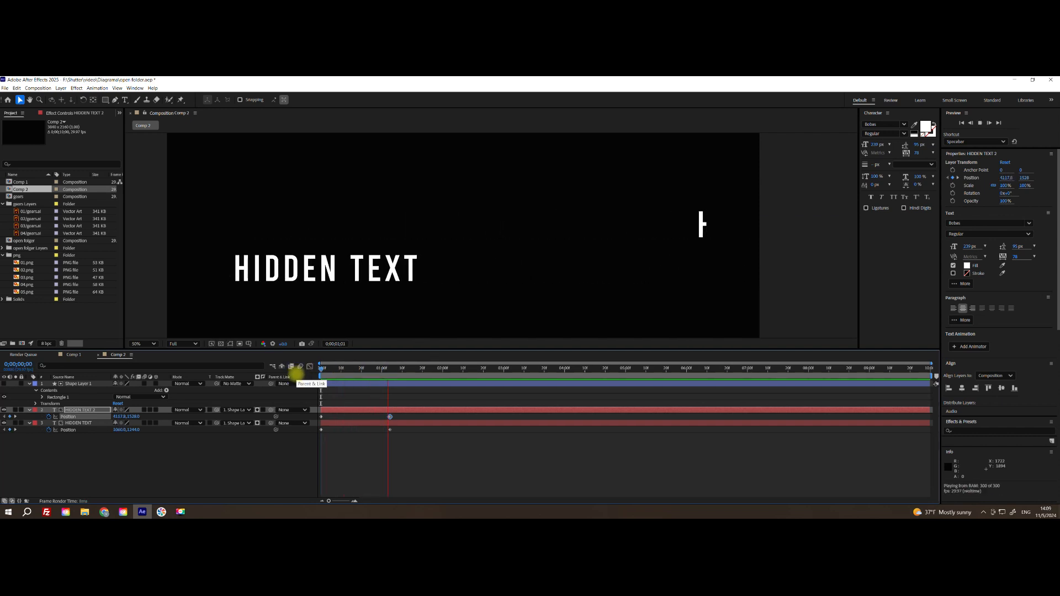
key(space)
- Shift both Position keyframes of HIDDEN TEXT 2 so the first one sits at 0;00;00;20, and preview the delayed motion from the start
drag(437, 369, 361, 370)
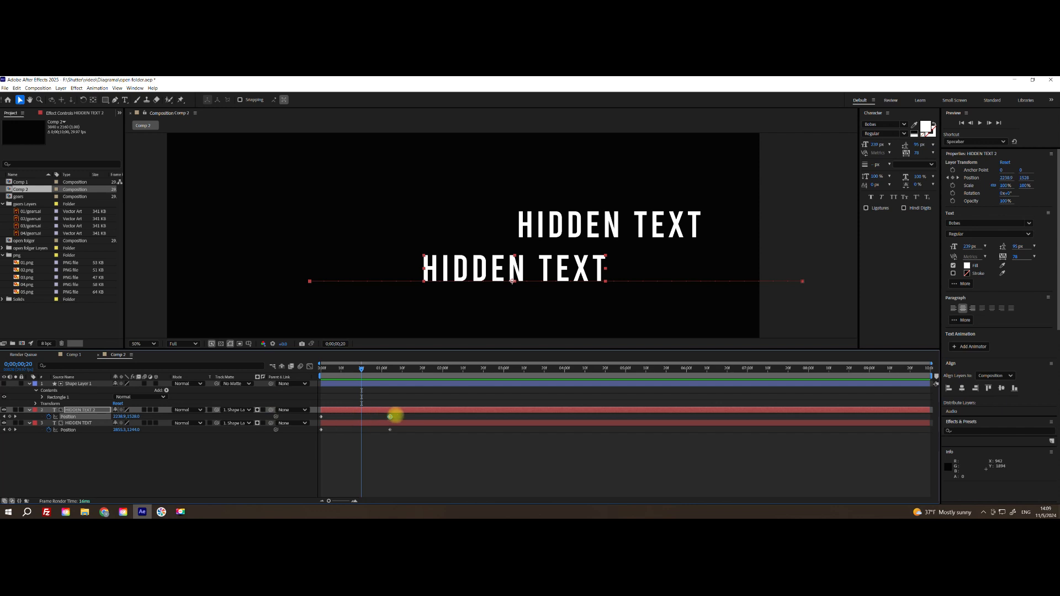
drag(398, 413, 362, 416)
drag(360, 369, 317, 367)
key(space)
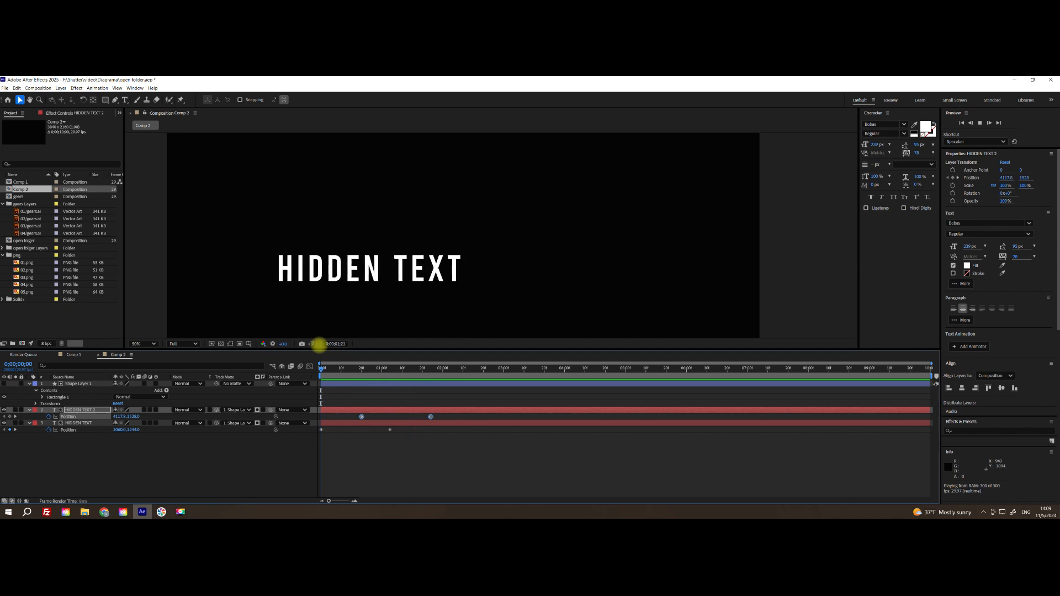
key(space)
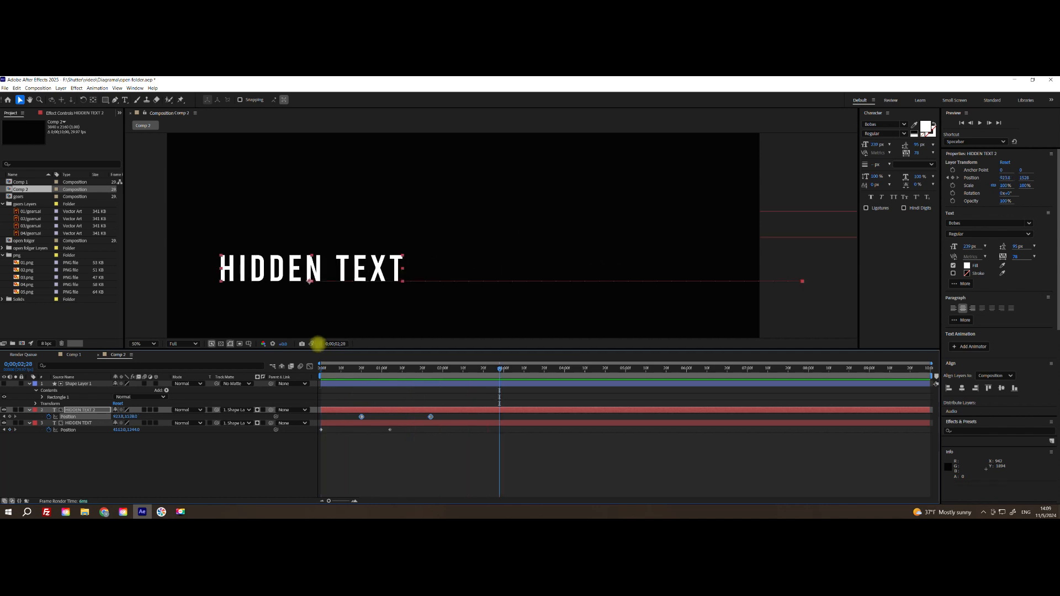